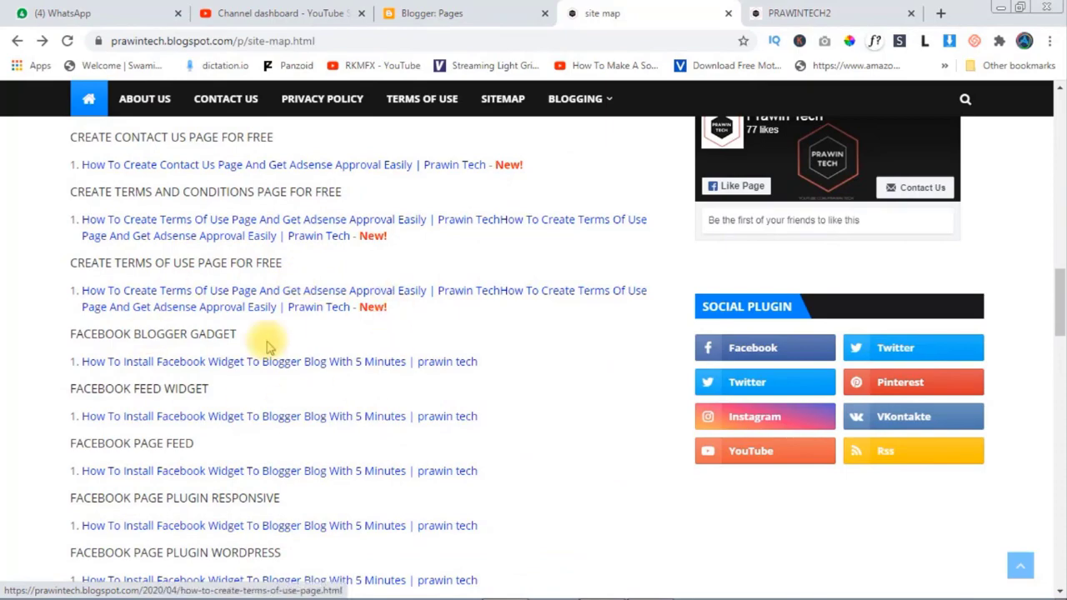
Examine the post links grouped by label on the blog's site map page from start to end
scroll(307, 365, down, 6)
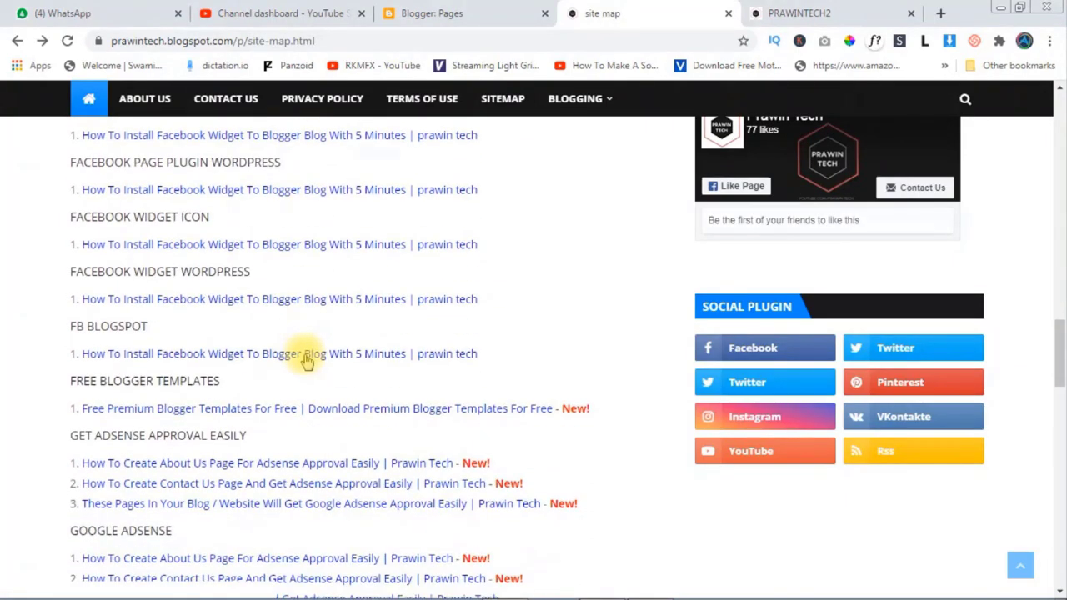
scroll(308, 356, down, 5)
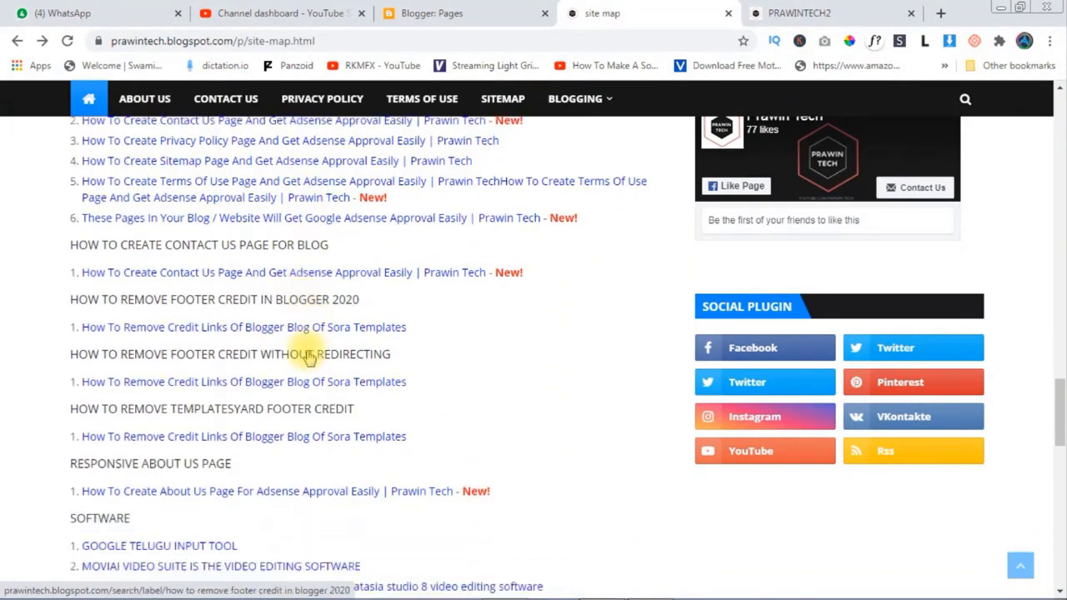
scroll(421, 391, down, 2)
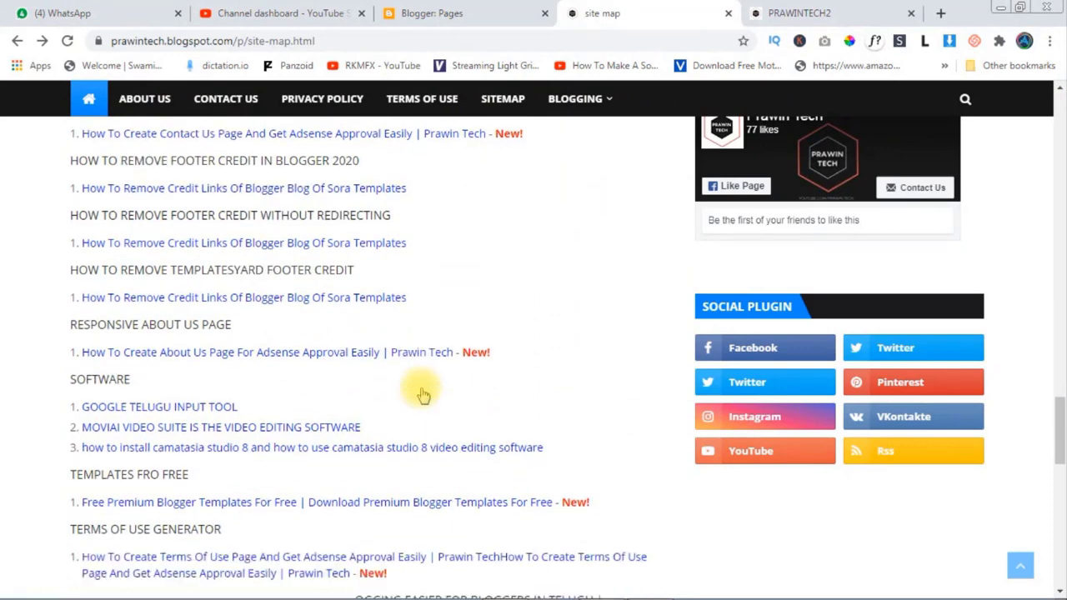
scroll(421, 392, down, 5)
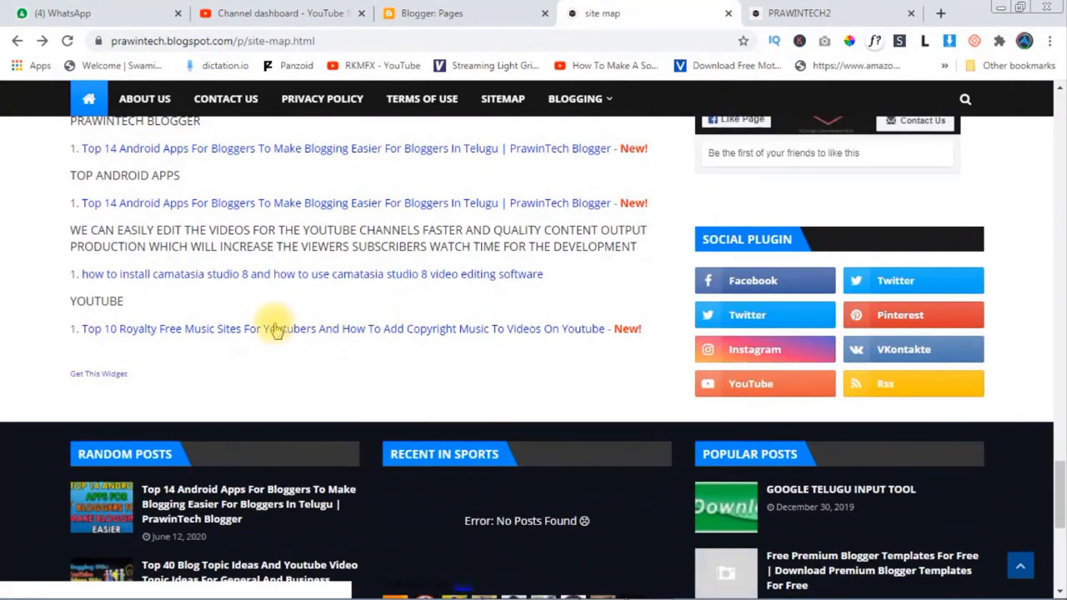
scroll(546, 200, up, 6)
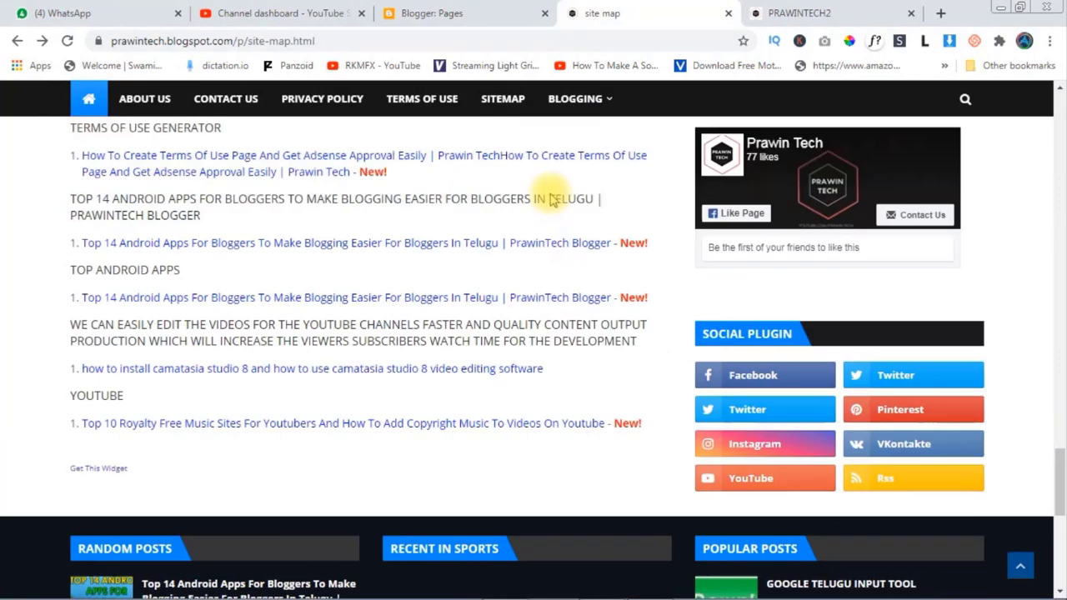
scroll(533, 200, up, 20)
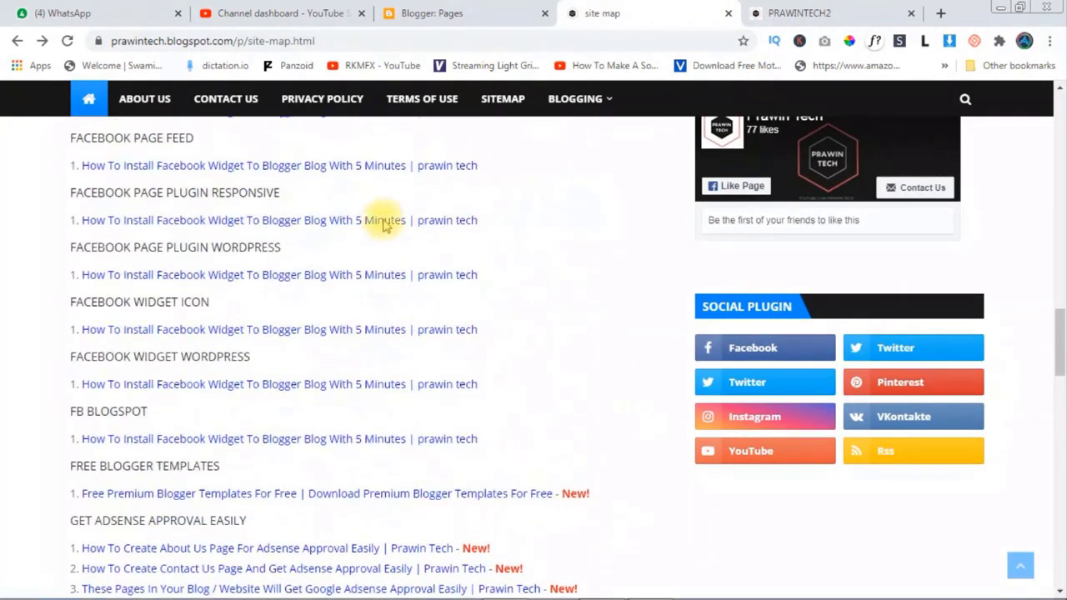
scroll(381, 221, up, 6)
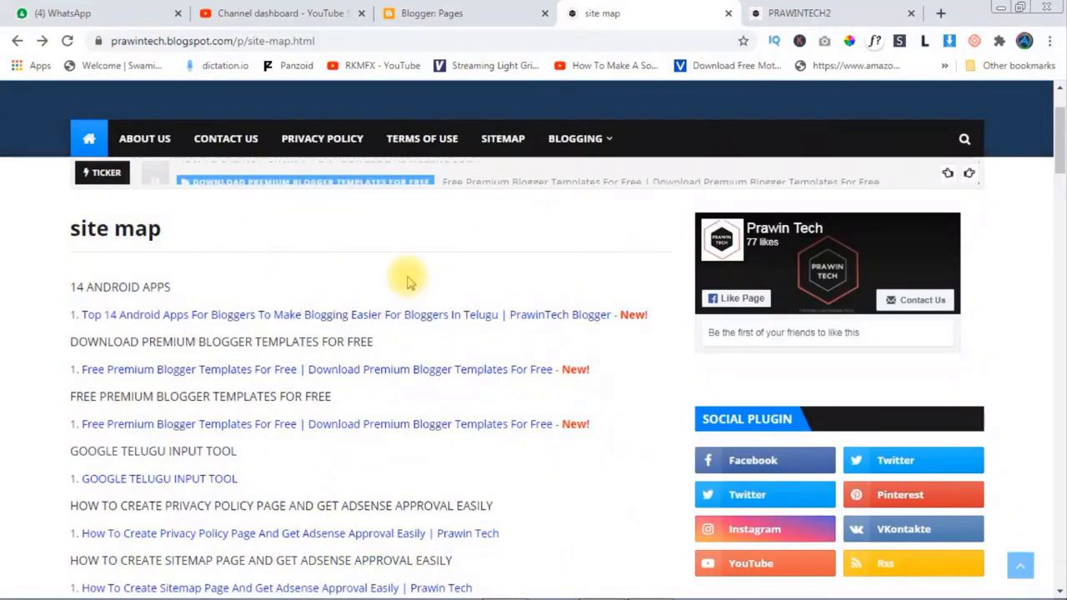
Open the Sitemap page from the prawintech2 blog and compare it with the label-grouped site map page
click(775, 11)
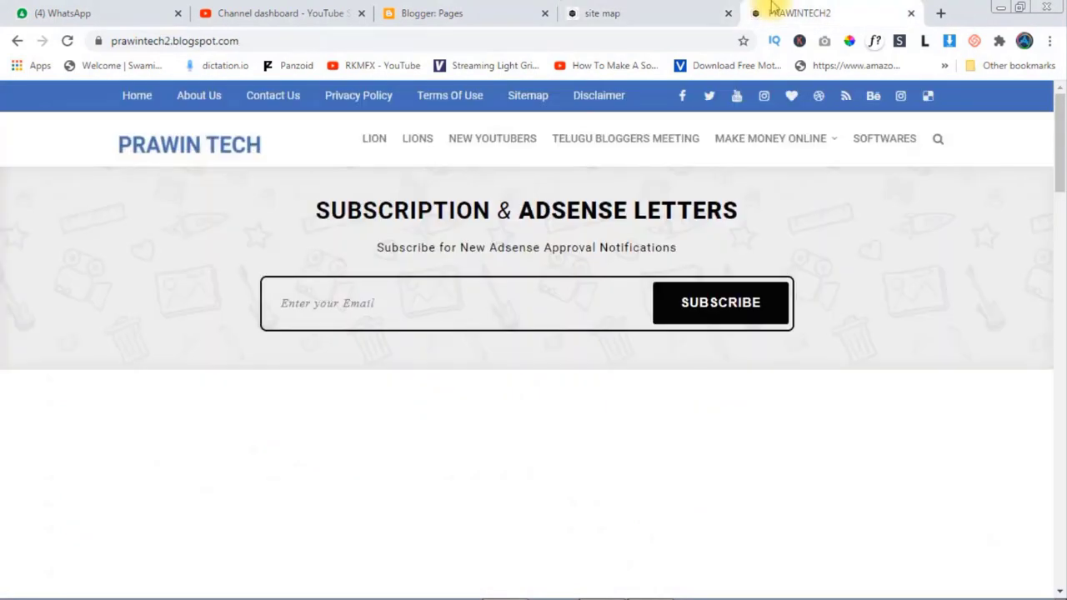
click(528, 95)
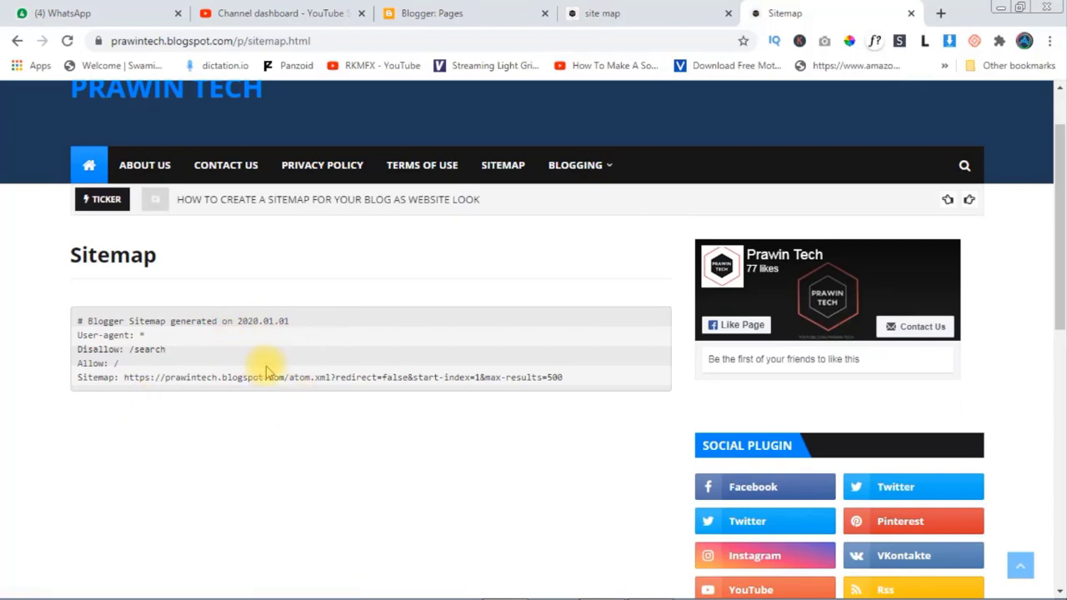
click(652, 8)
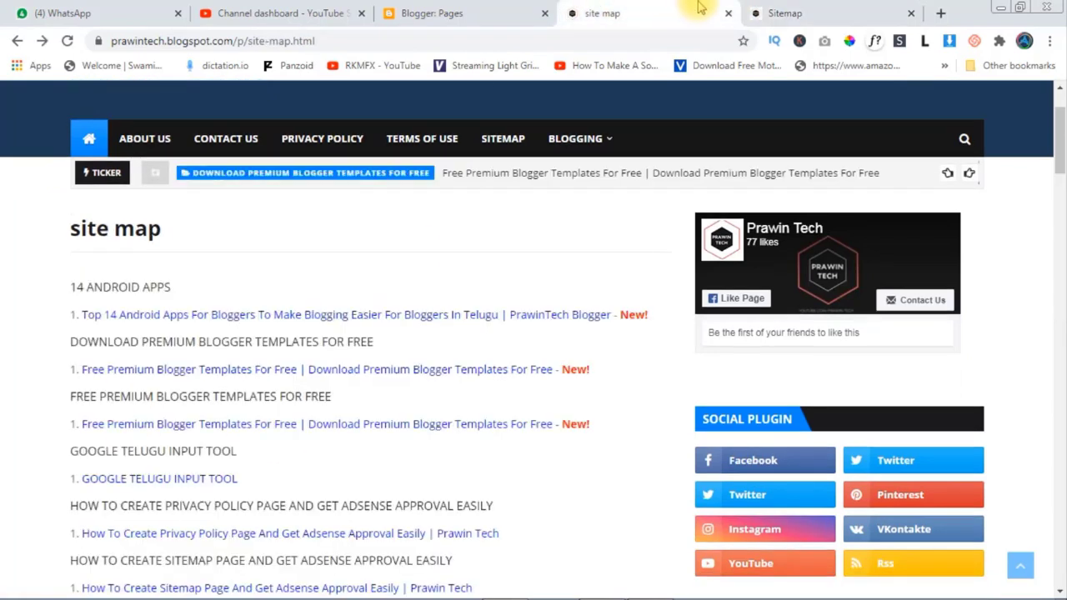
click(806, 8)
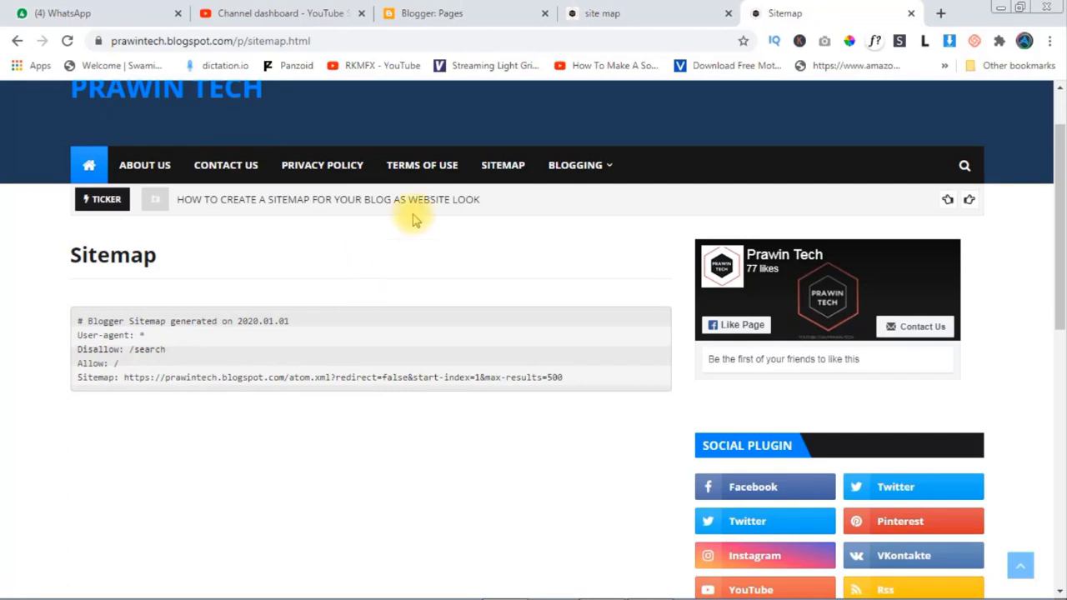
Create a new page in Blogger for the PRAWINTECH2 blog and title it "sitemap"
click(438, 13)
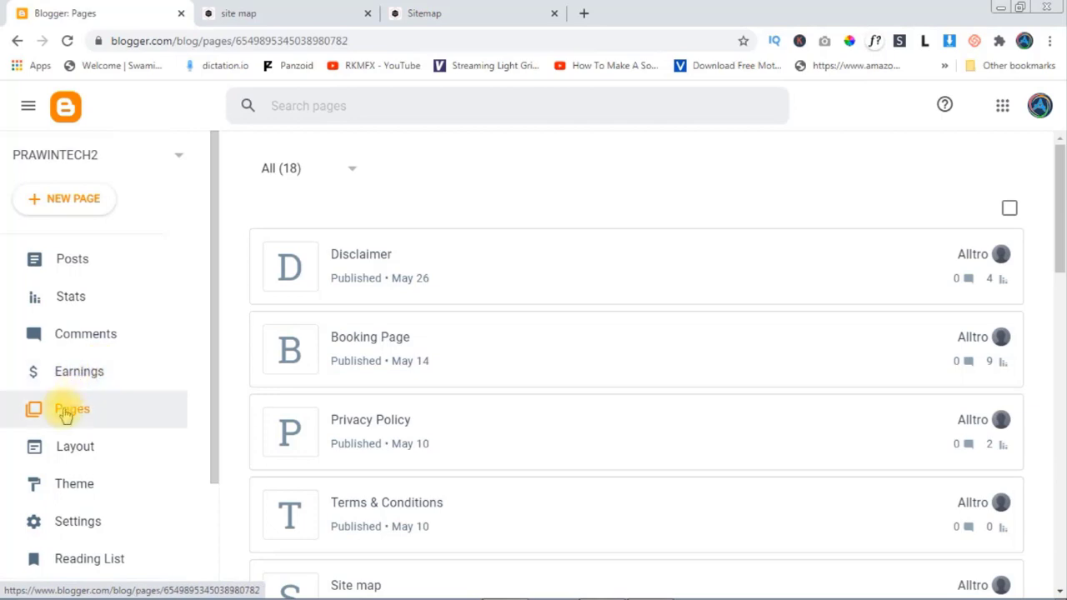
scroll(471, 229, down, 2)
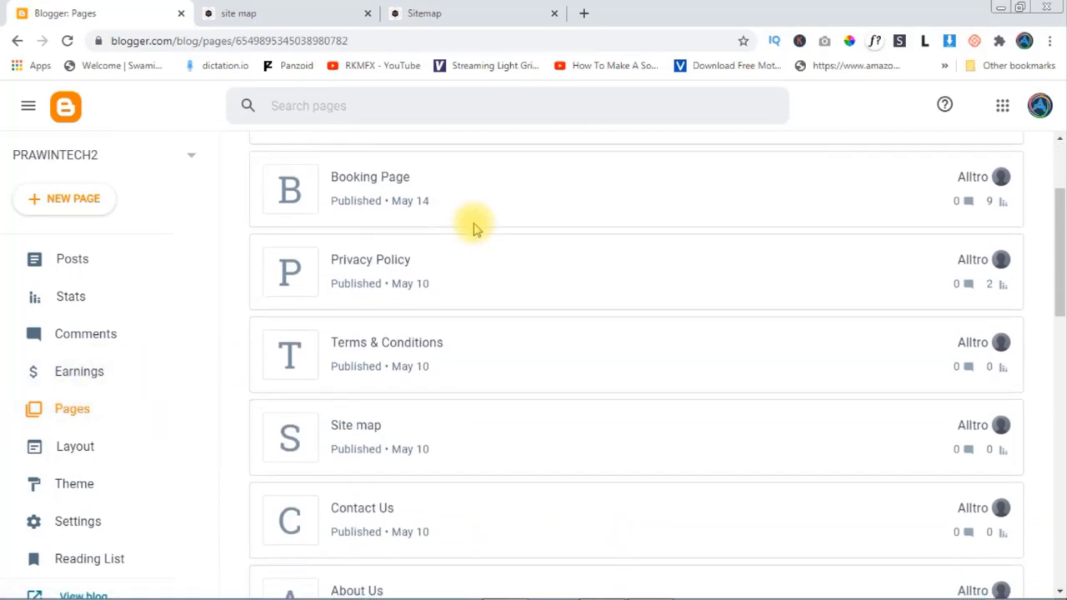
scroll(472, 221, up, 3)
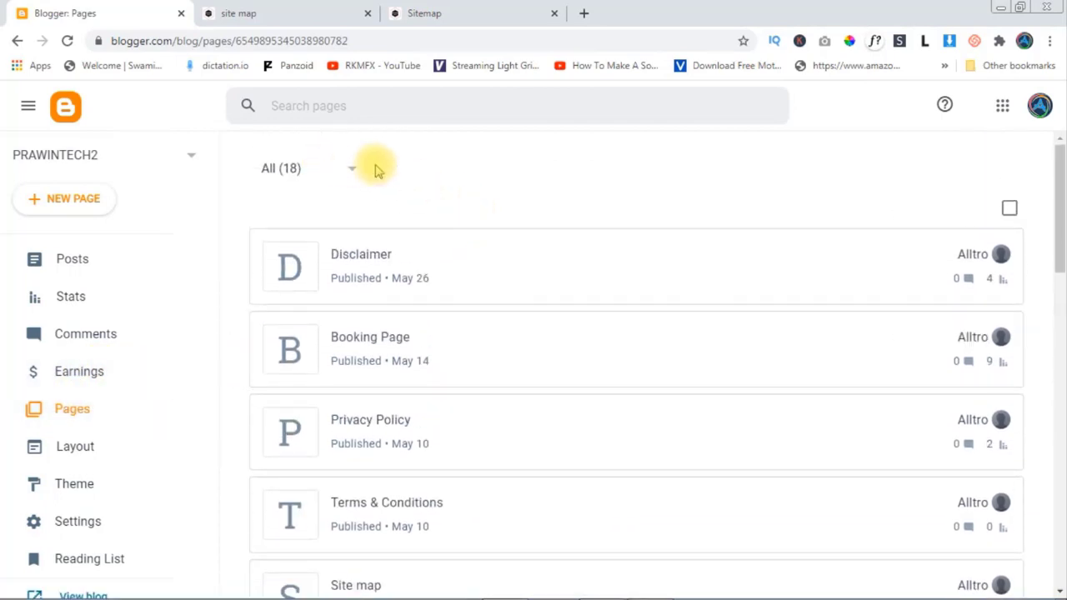
click(98, 204)
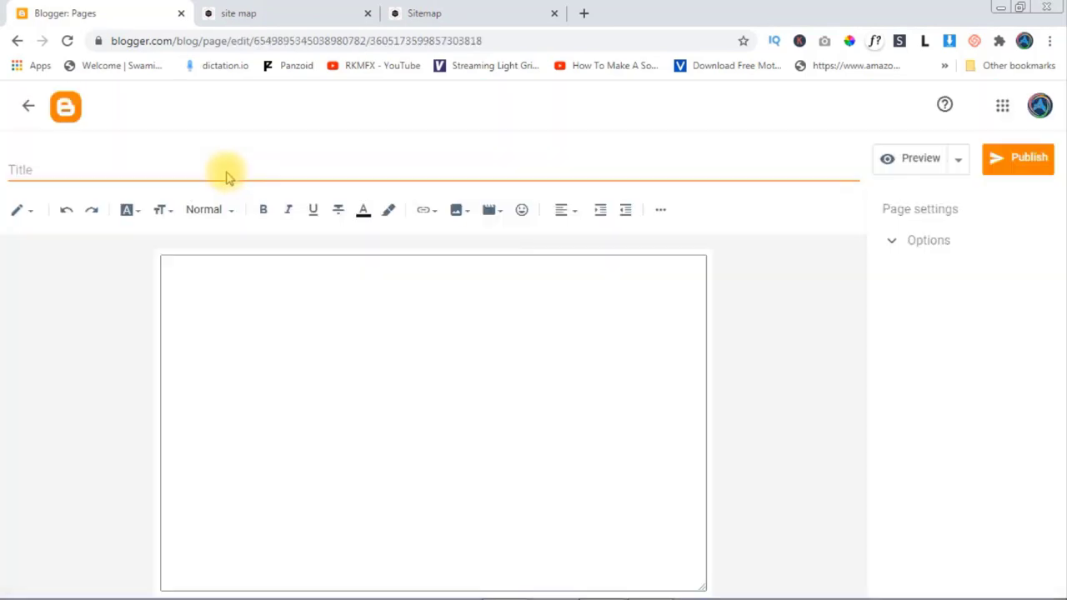
click(204, 167)
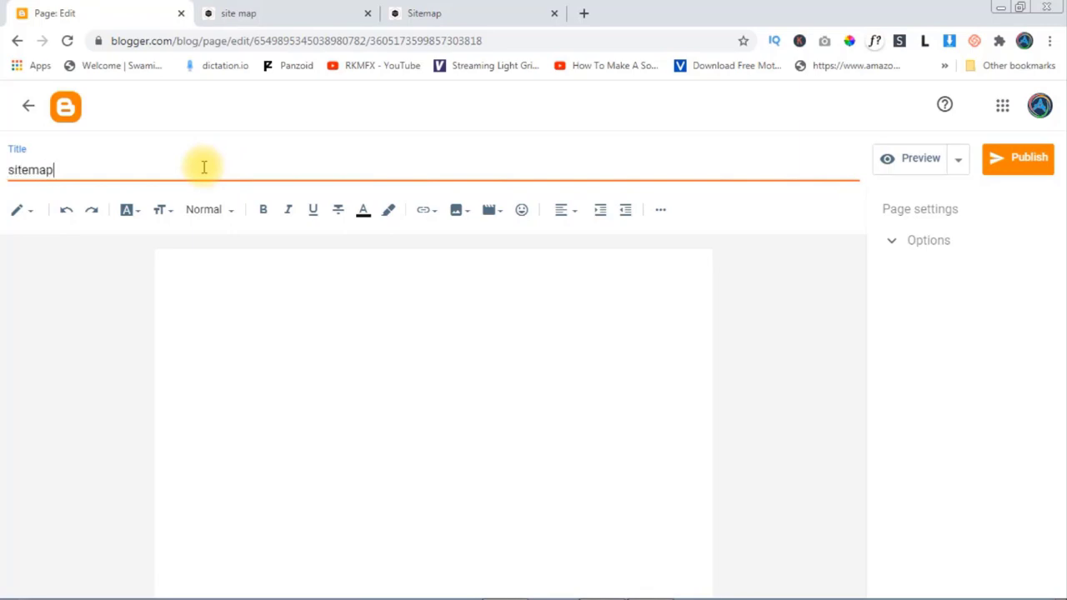
click(220, 303)
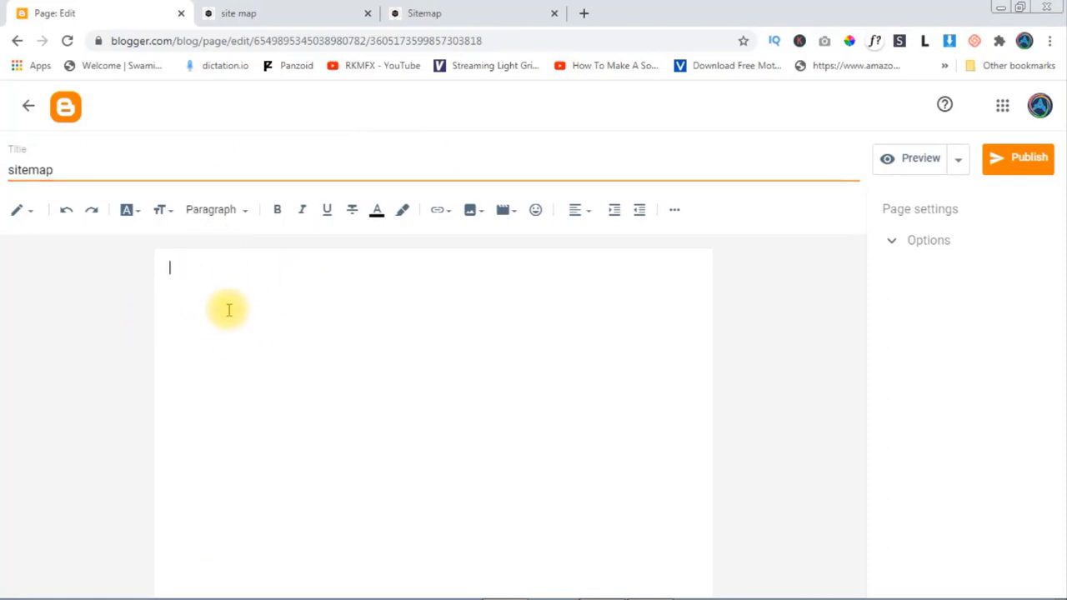
Open the post "HOW TO CREATE A SITEMAP FOR YOUR BLOG AS WEBSITE LOOK" on the prawintech blog
click(302, 12)
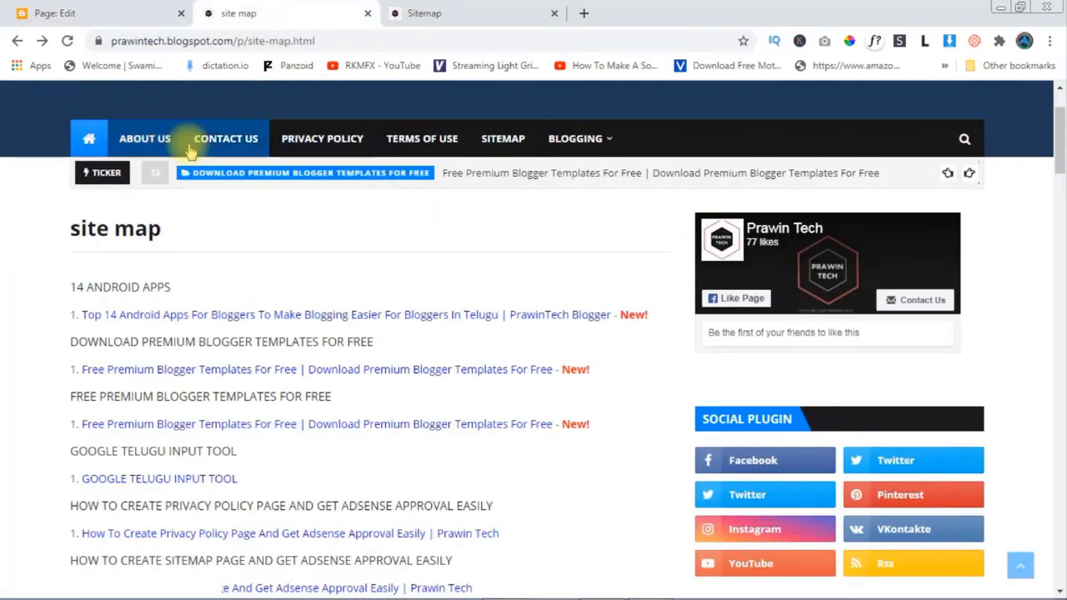
scroll(188, 148, up, 2)
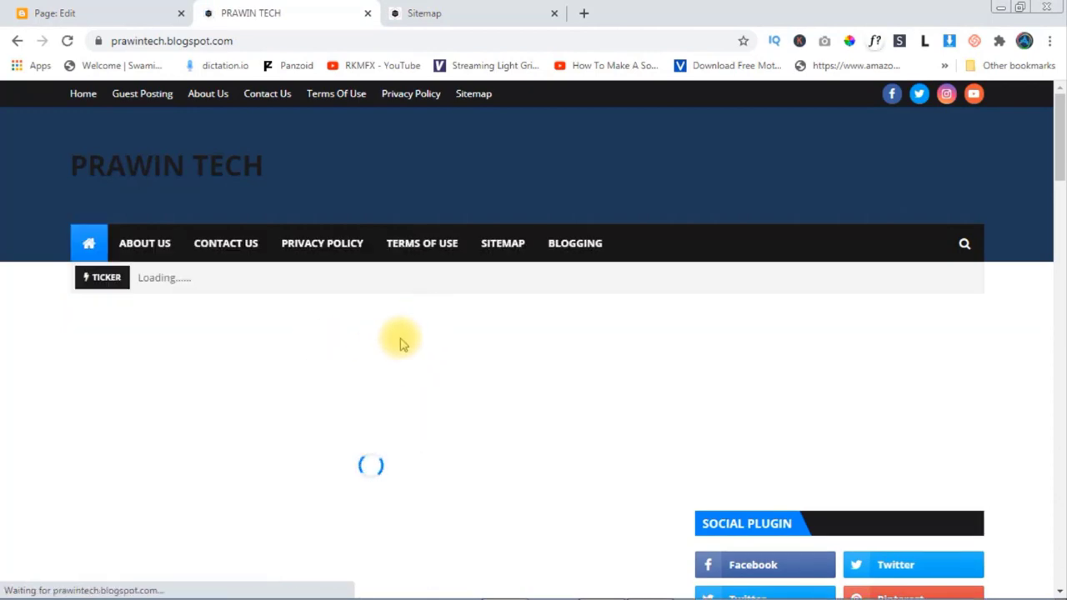
scroll(423, 334, down, 5)
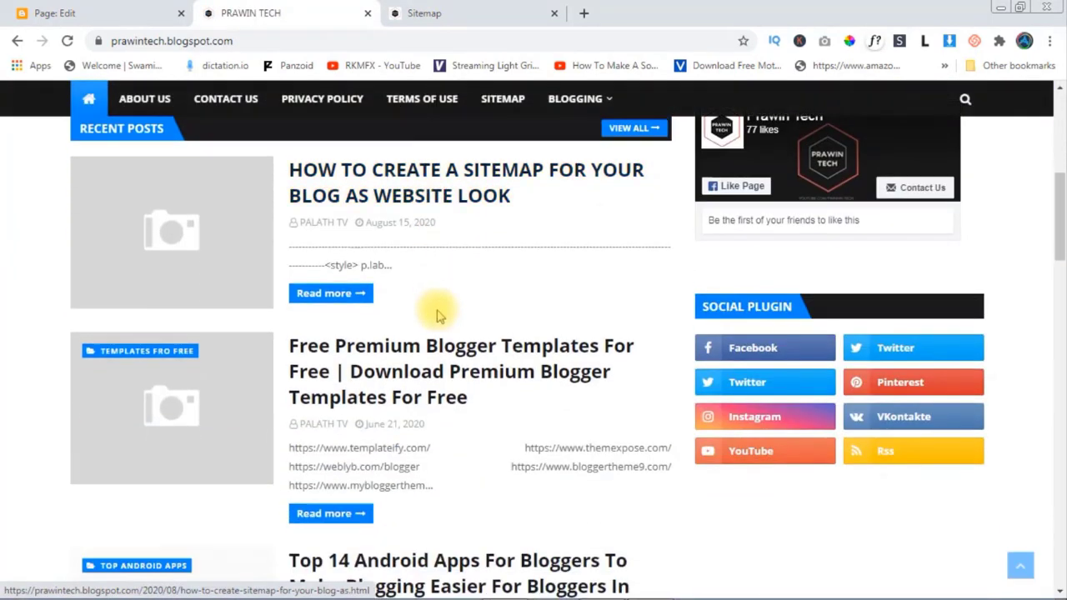
click(431, 189)
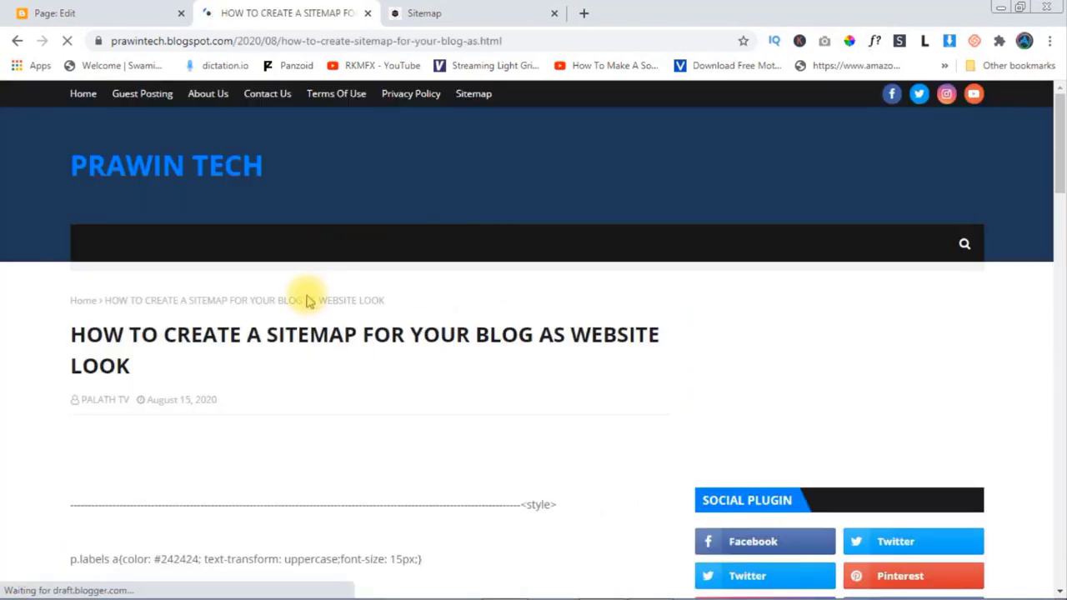
Copy the post's whole sitemap code, through the last script line that ends with callback=bloggersitemap
scroll(383, 333, down, 4)
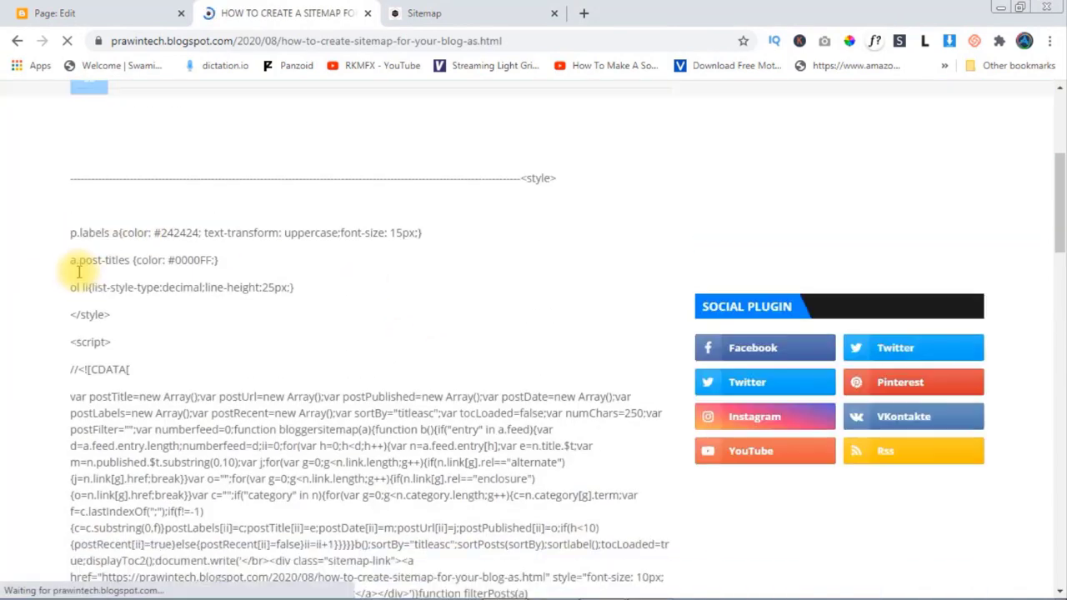
drag(80, 236, 450, 531)
right_click(331, 256)
click(354, 263)
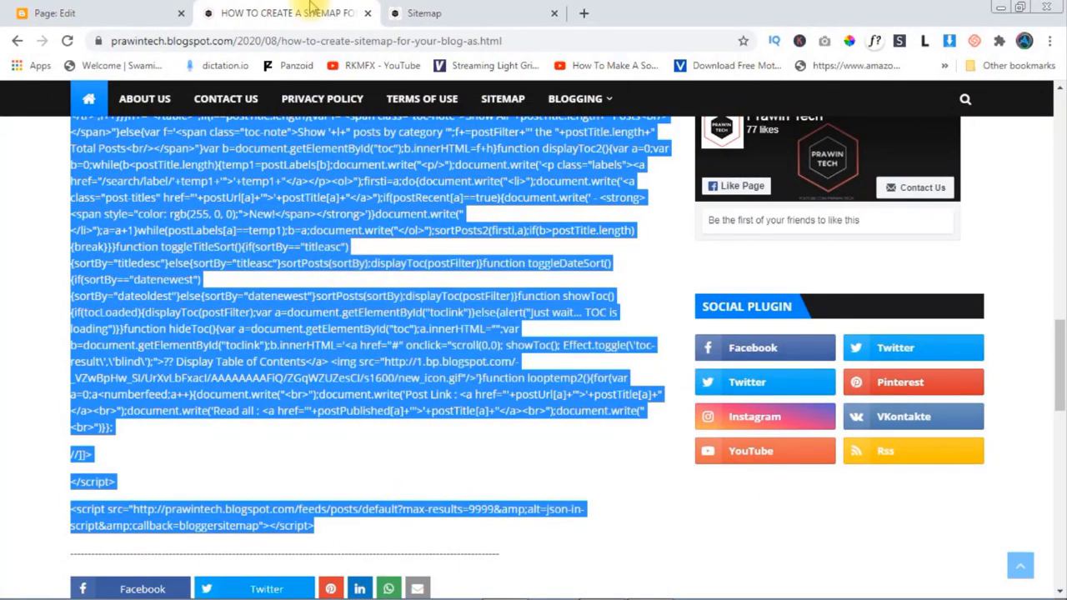
Show the new sitemap page in HTML view and replace its placeholder paragraph with the copied sitemap code
click(150, 8)
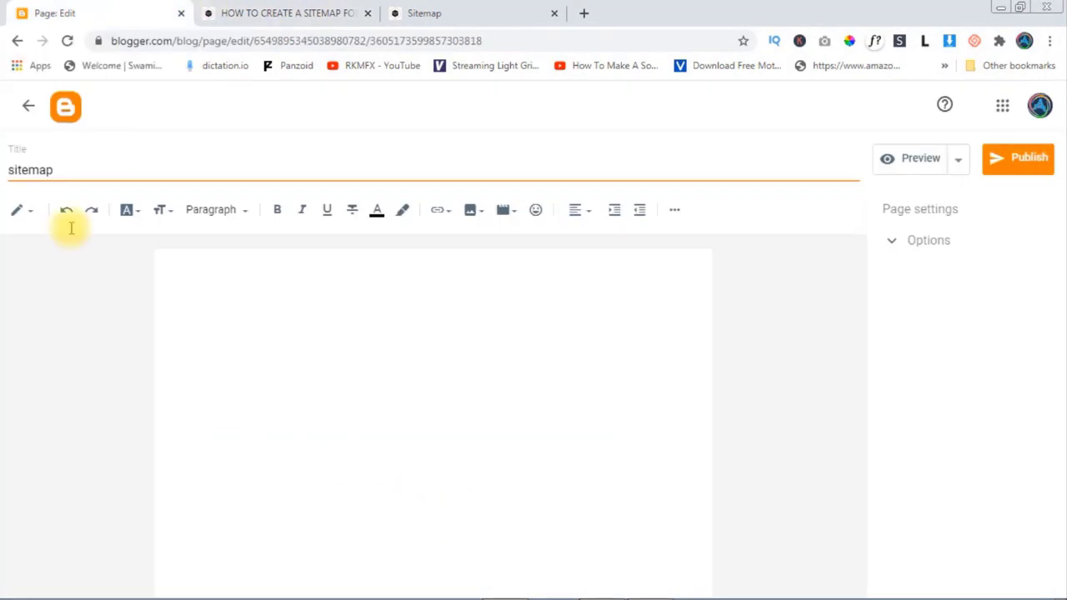
click(190, 270)
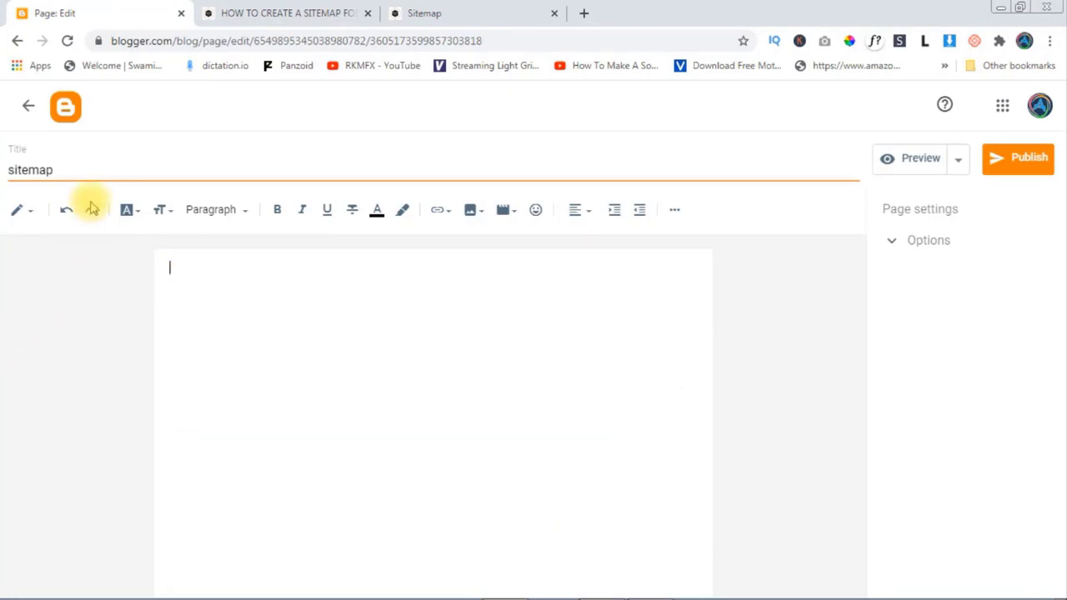
click(33, 215)
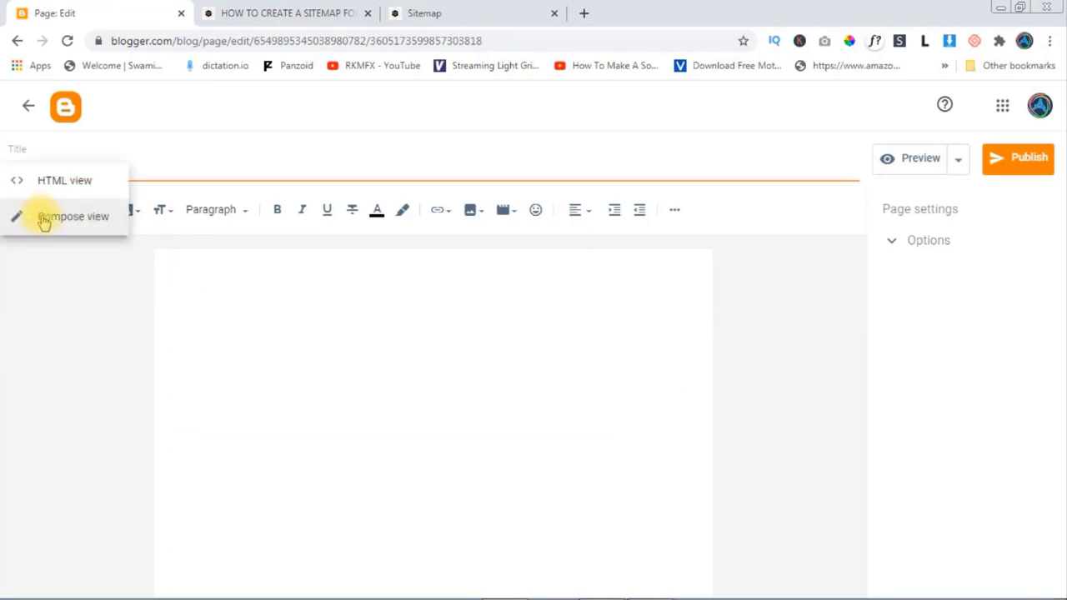
click(58, 187)
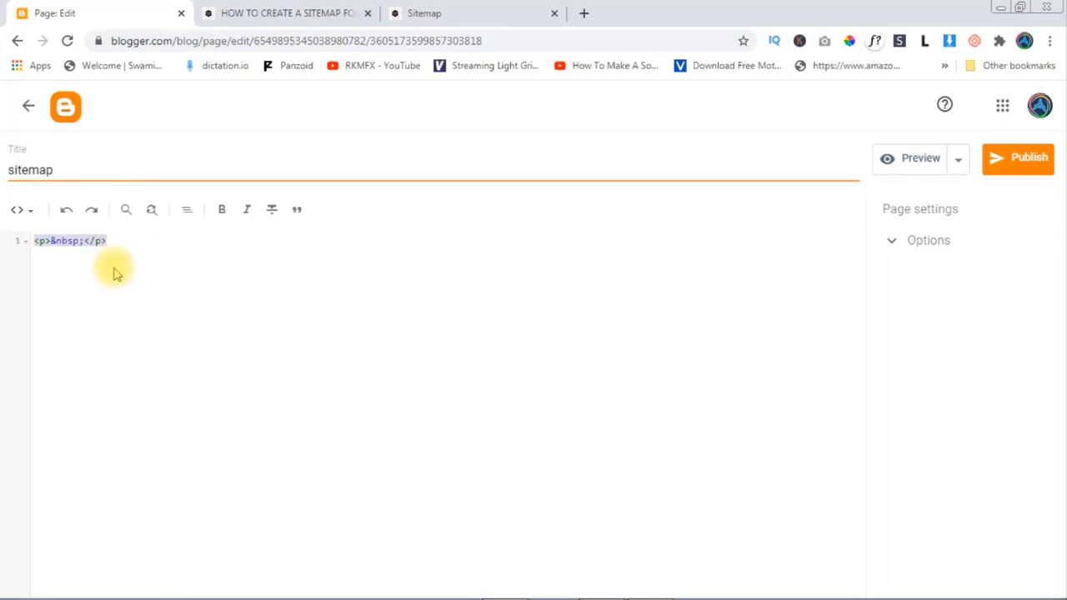
key(ctrl+v)
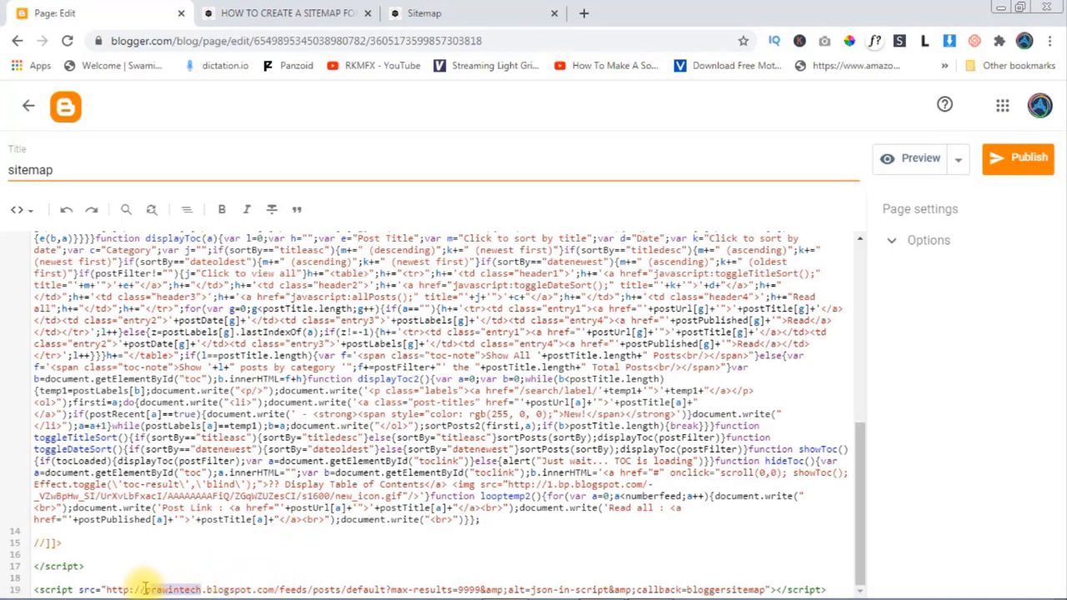
drag(279, 589, 148, 589)
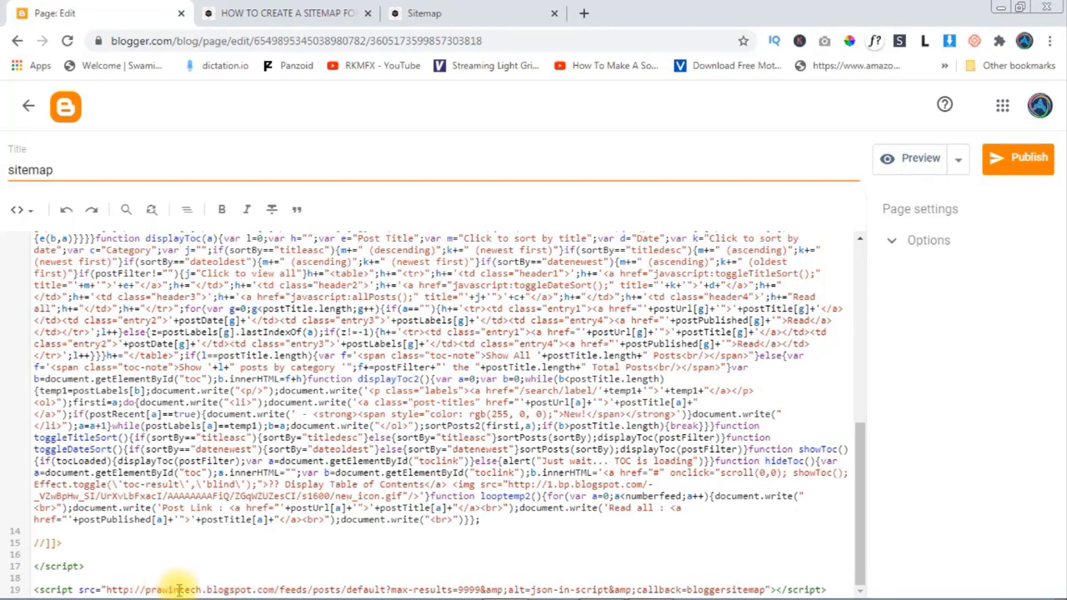
click(507, 8)
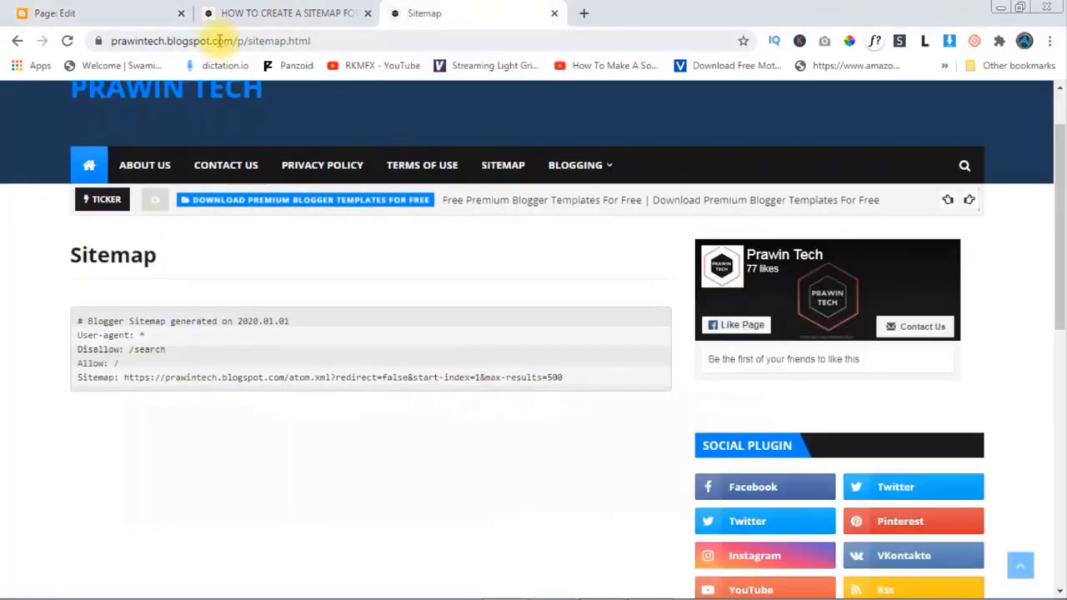
click(278, 165)
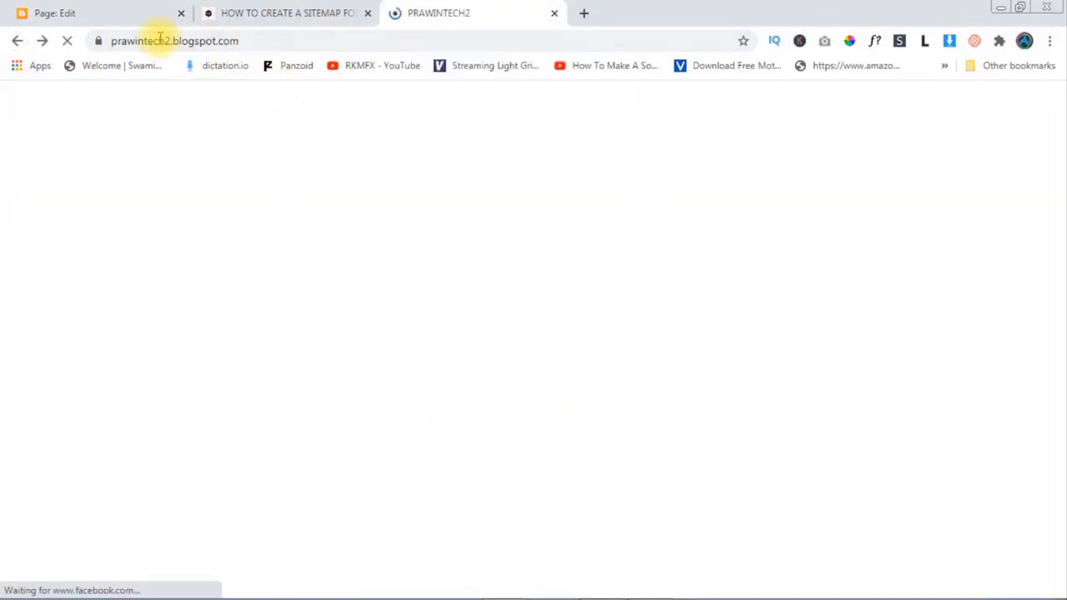
click(213, 40)
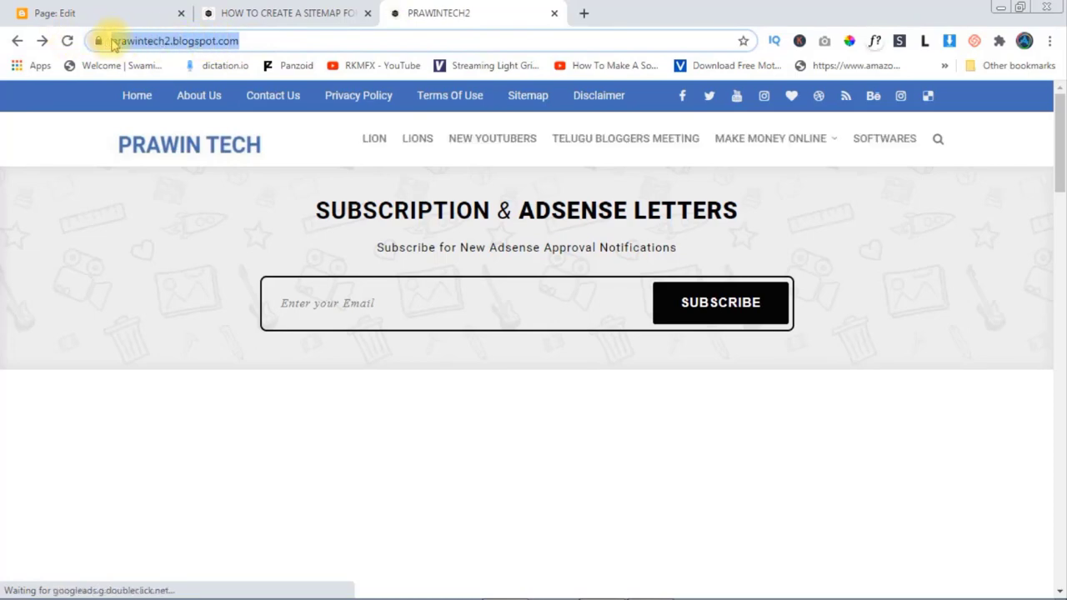
click(58, 13)
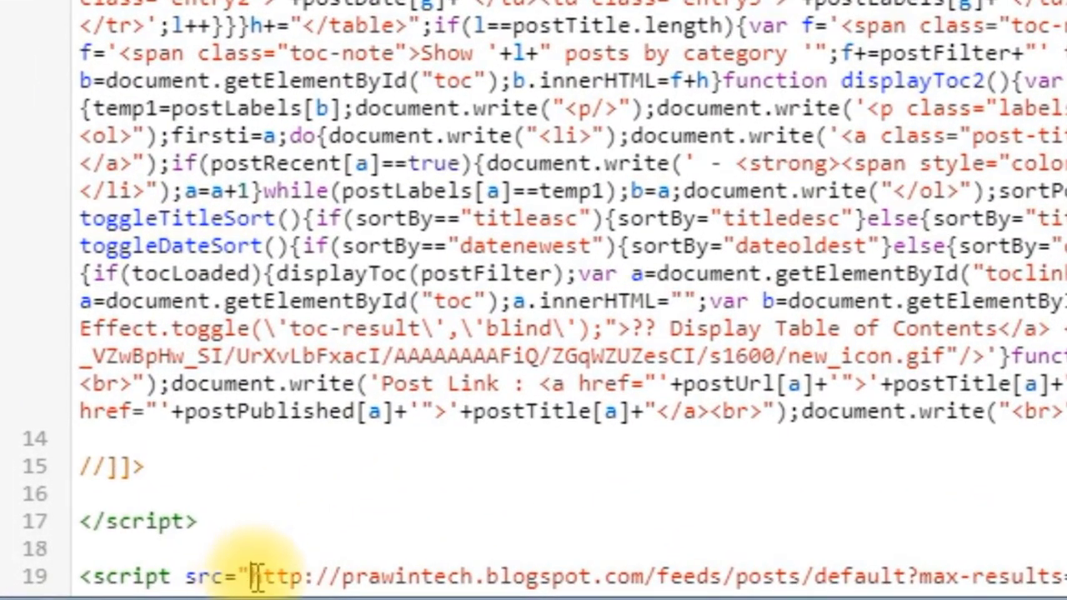
drag(253, 574, 658, 567)
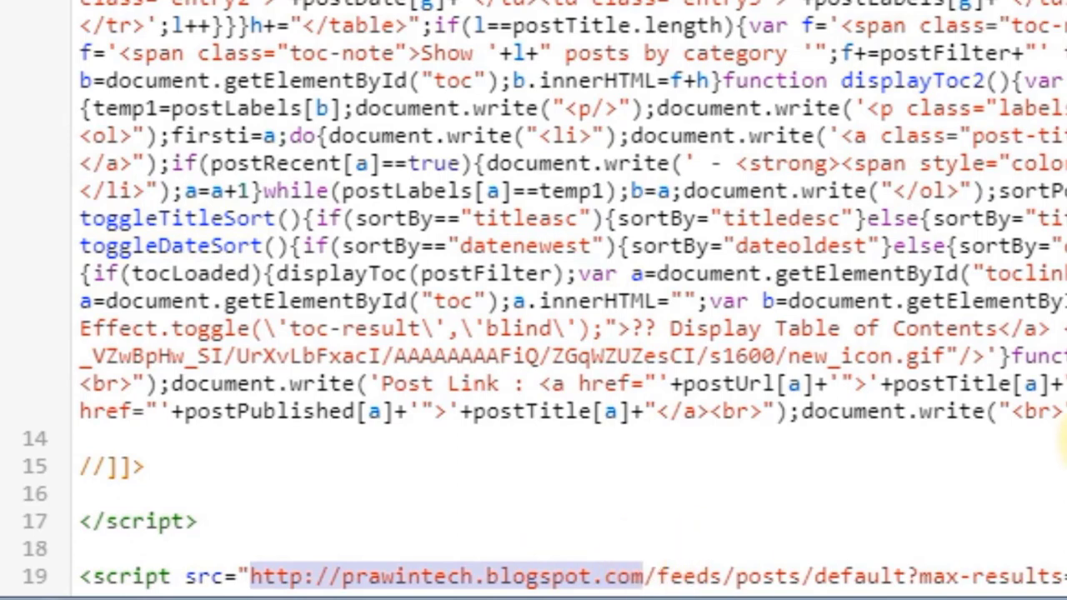
key(ctrl+v)
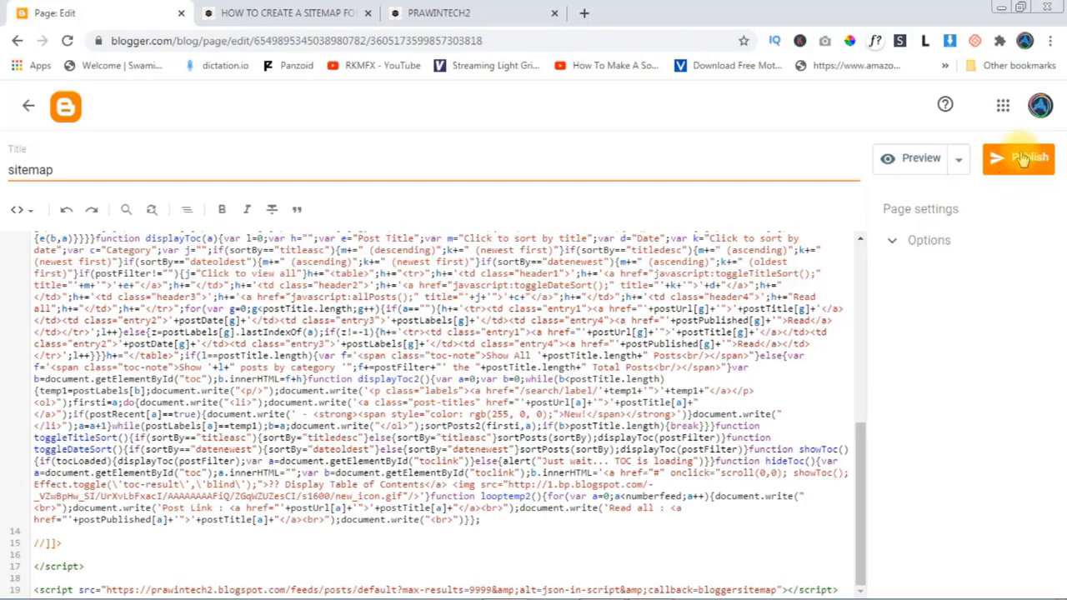
Publish the sitemap page with confirmation, open its live version, and check the stray CSS text above the post list
click(1023, 160)
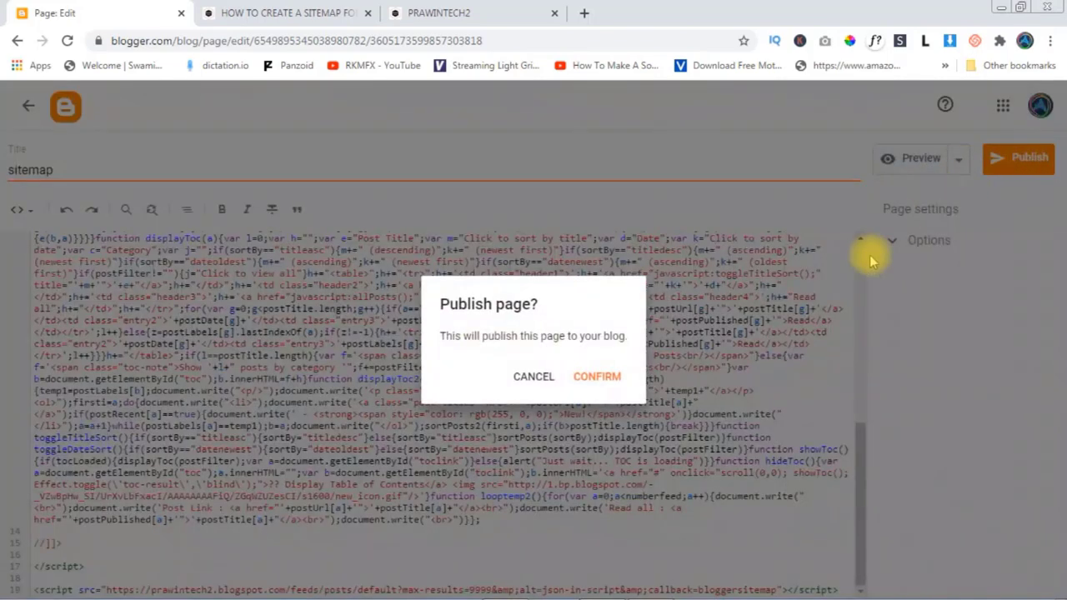
click(596, 378)
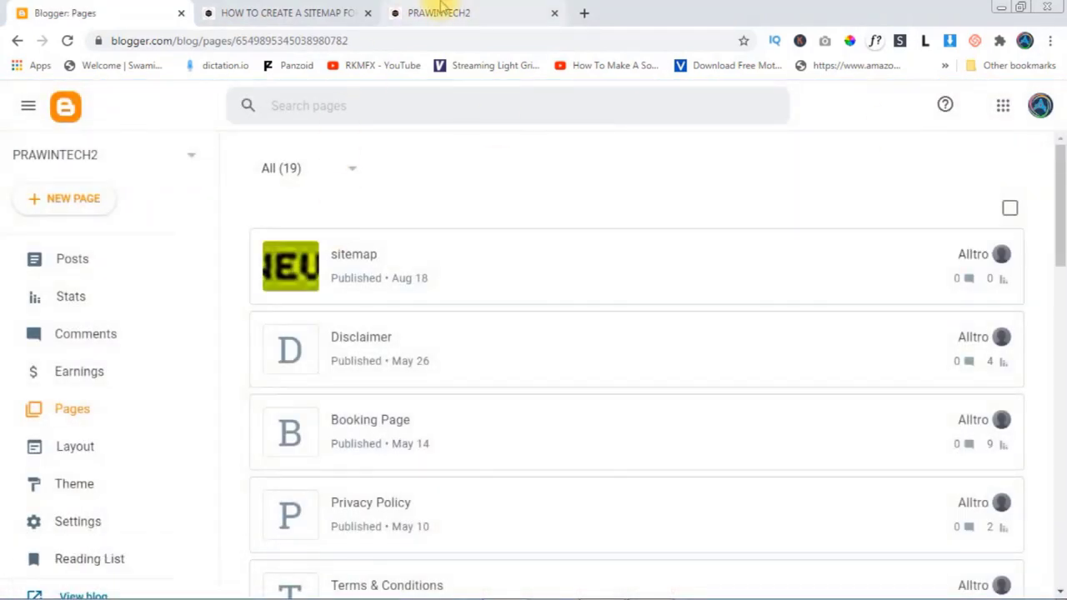
click(442, 10)
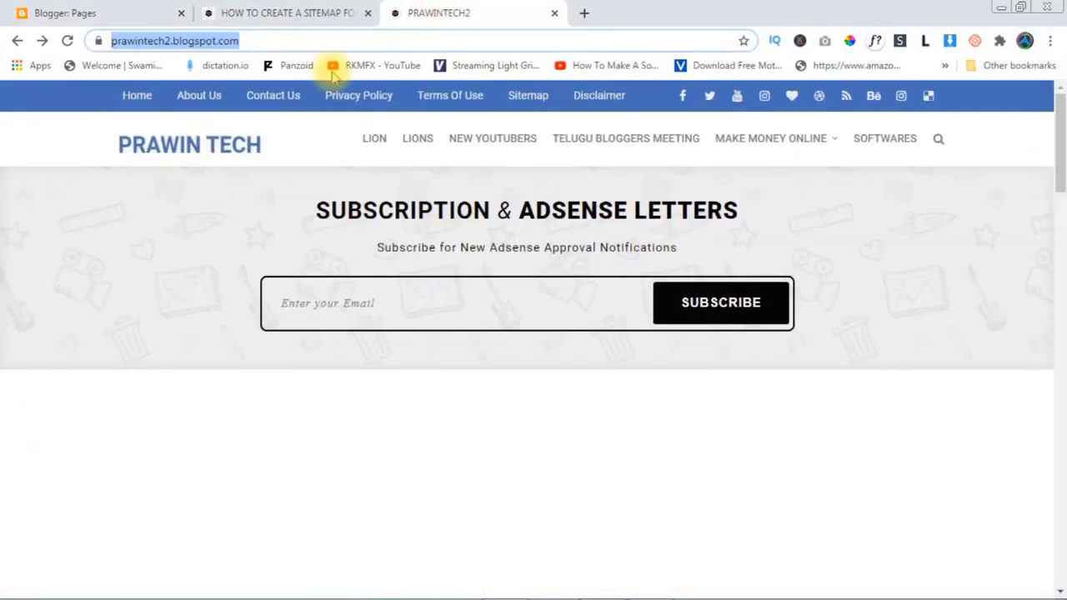
click(138, 10)
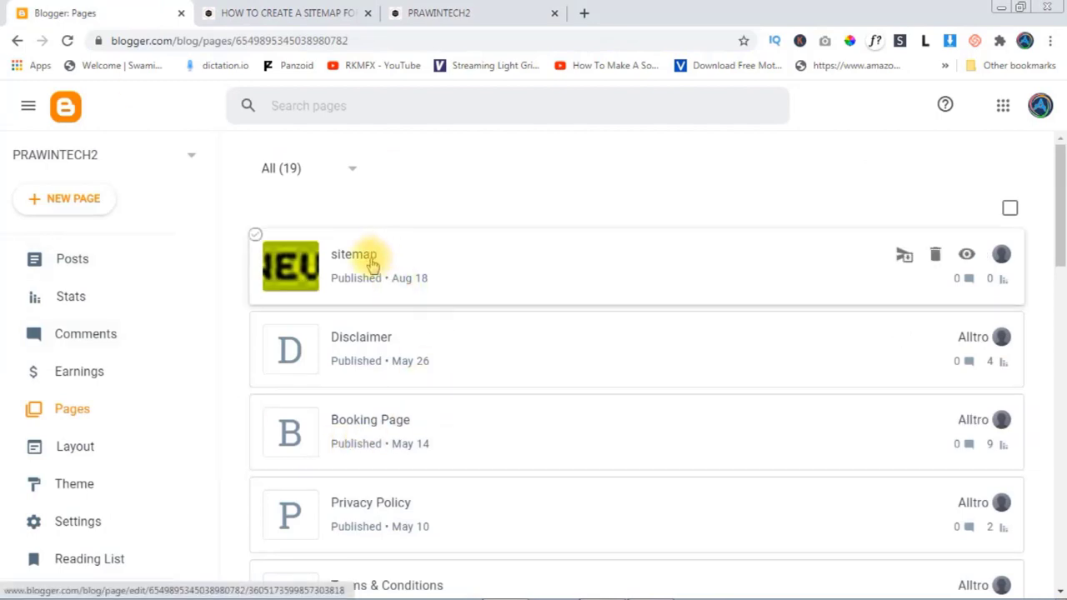
click(965, 257)
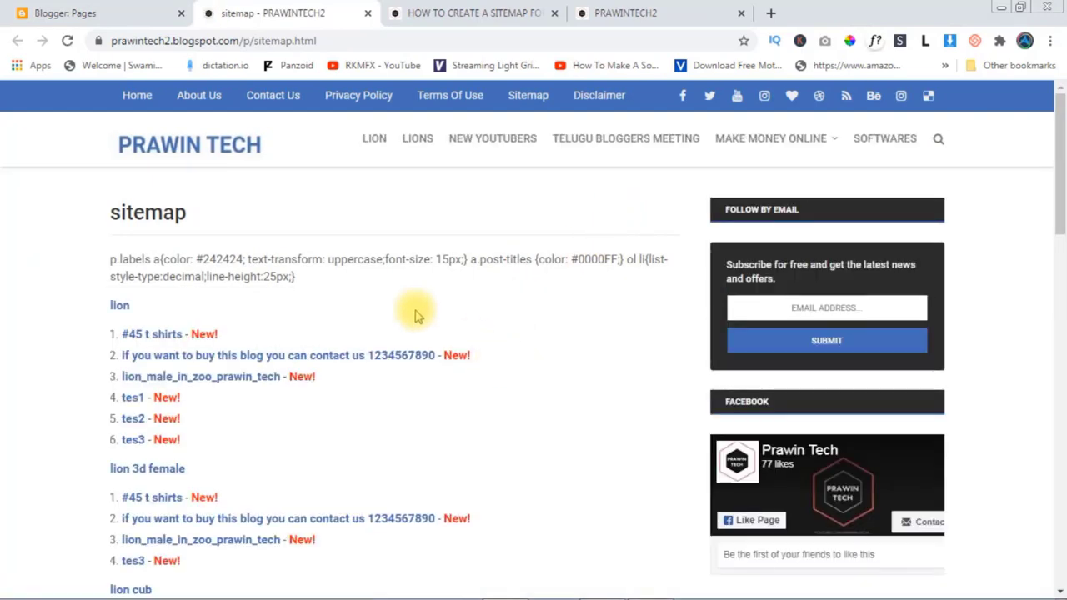
drag(306, 284, 113, 255)
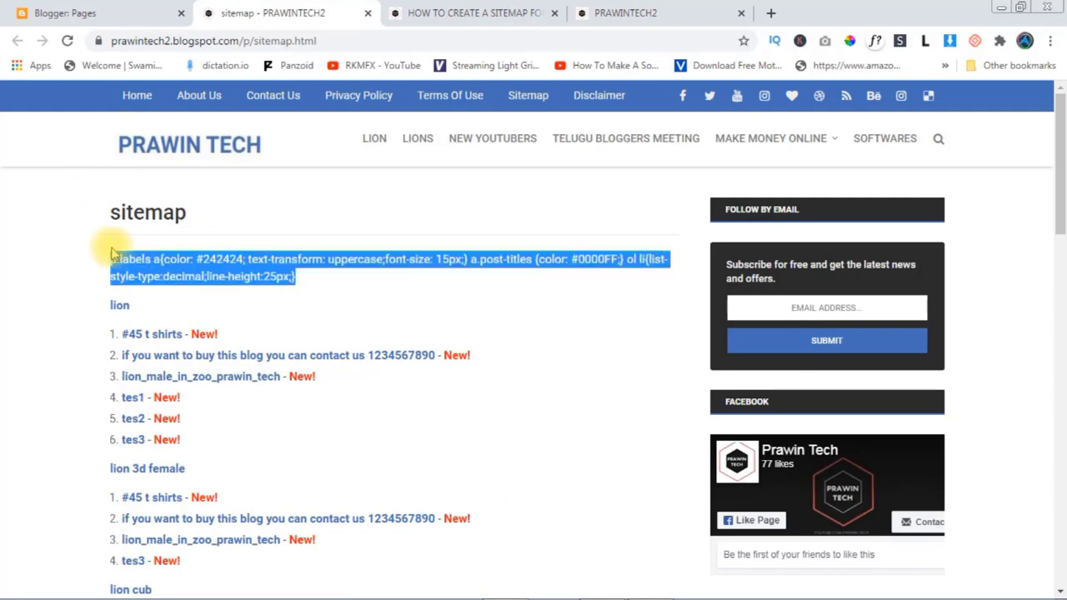
click(121, 251)
Reopen the sitemap page for editing, delete the p.labels, a.post-titles and ol li style rules above the closing style tag, and update the page
click(65, 13)
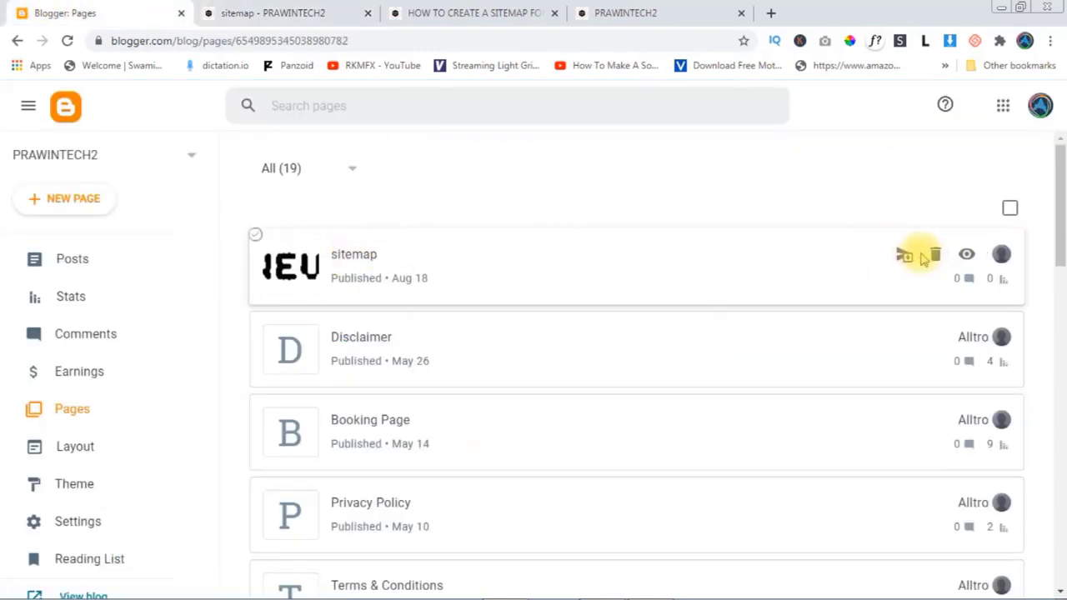
click(488, 267)
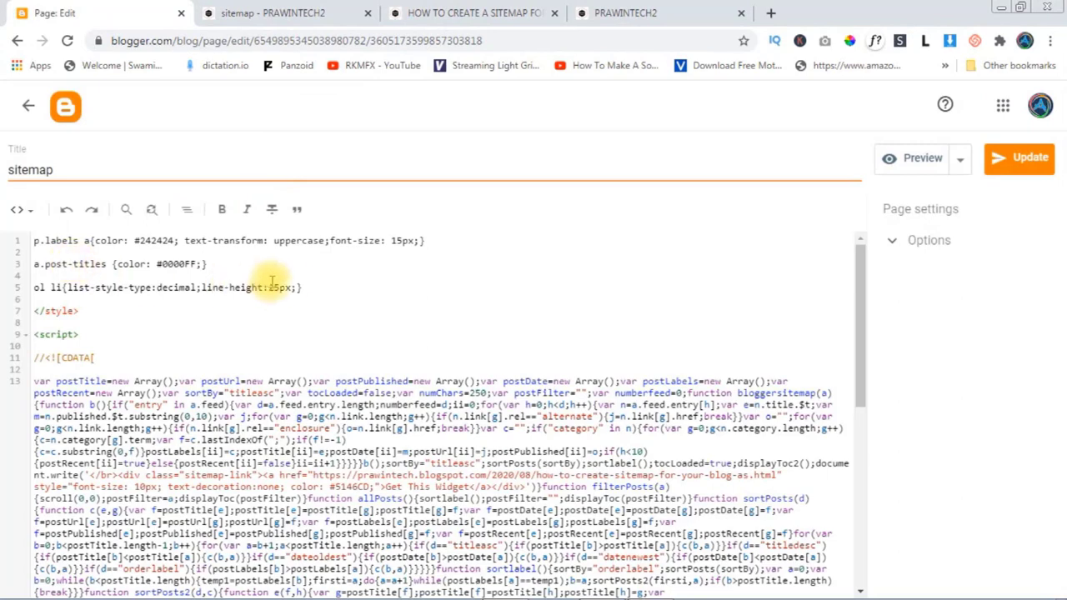
drag(307, 287, 4, 236)
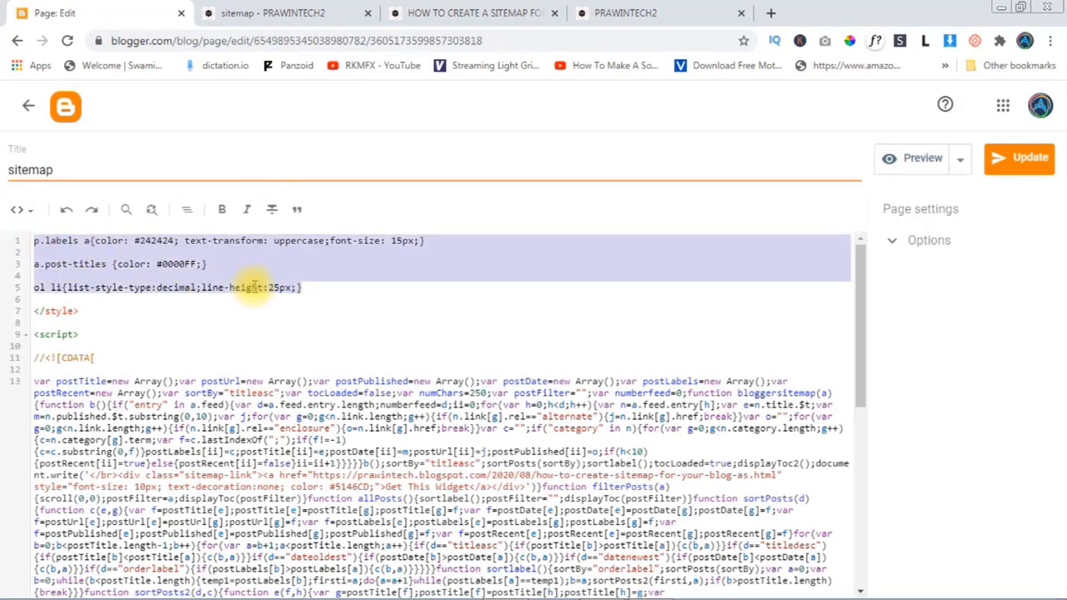
key(BackSpace)
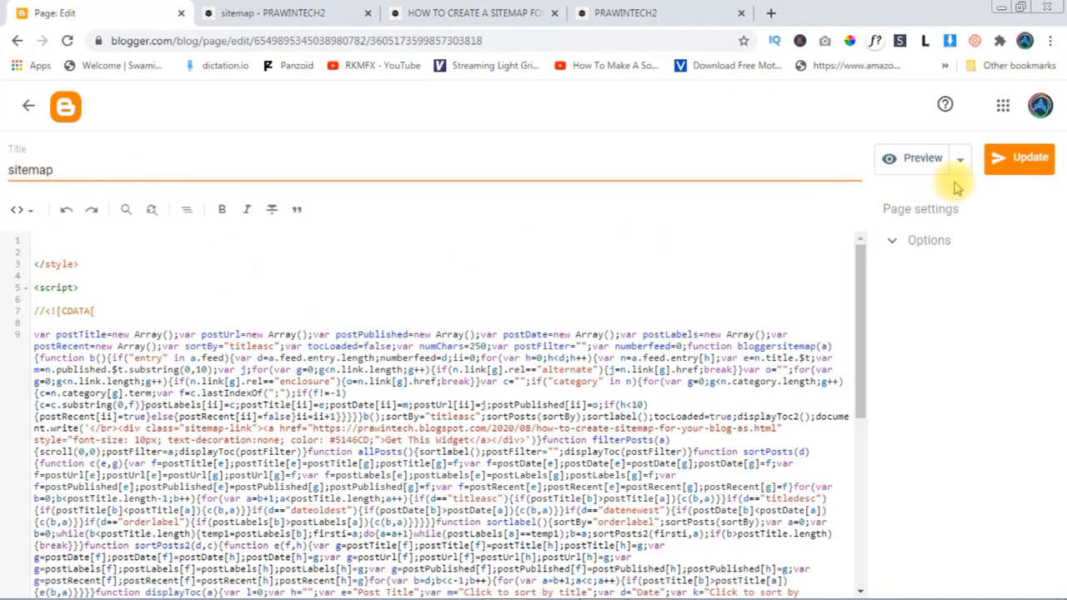
click(1018, 161)
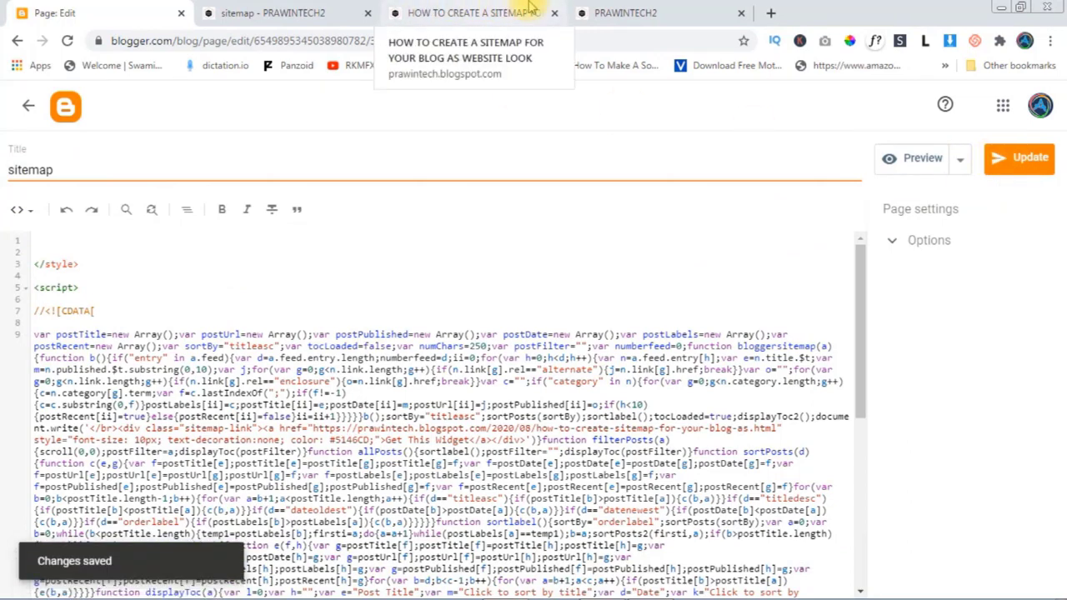
Reload the live sitemap page and look through its labelled post lists down to the comment section
click(480, 10)
click(340, 11)
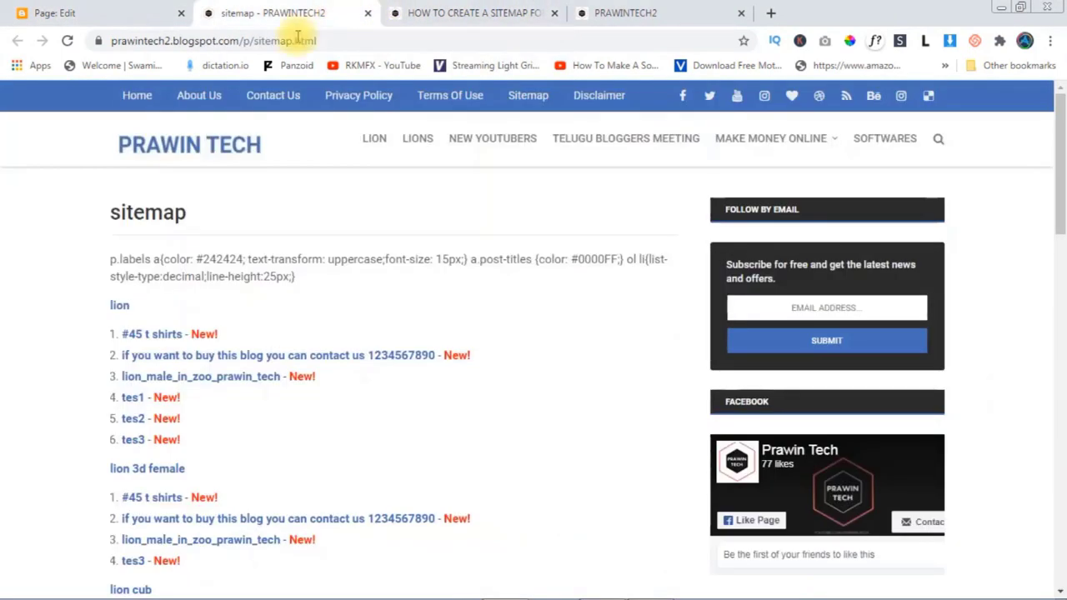
click(66, 40)
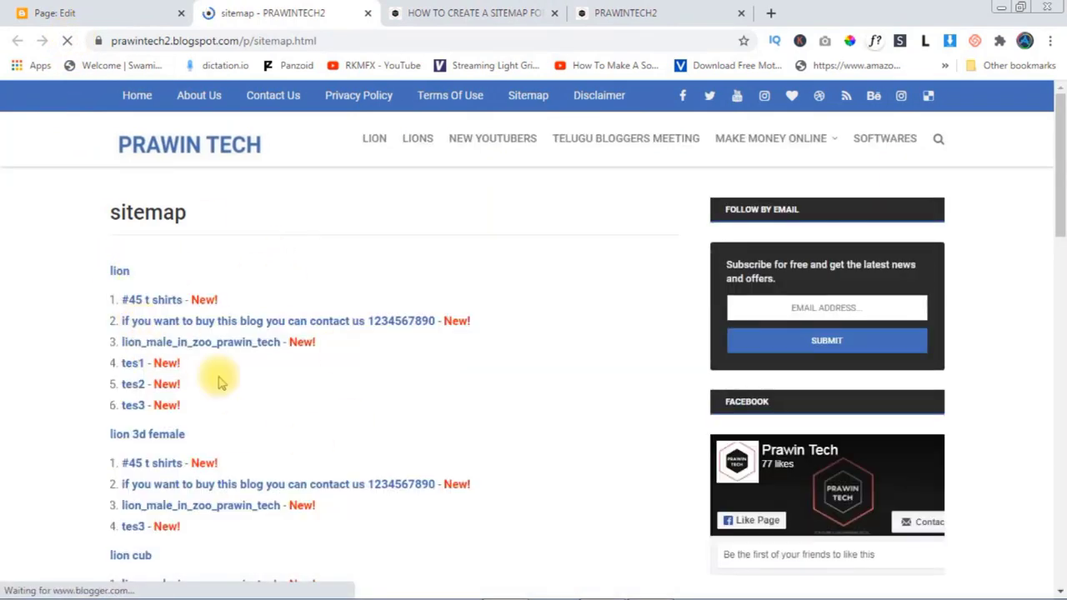
scroll(281, 386, down, 4)
scroll(285, 385, down, 6)
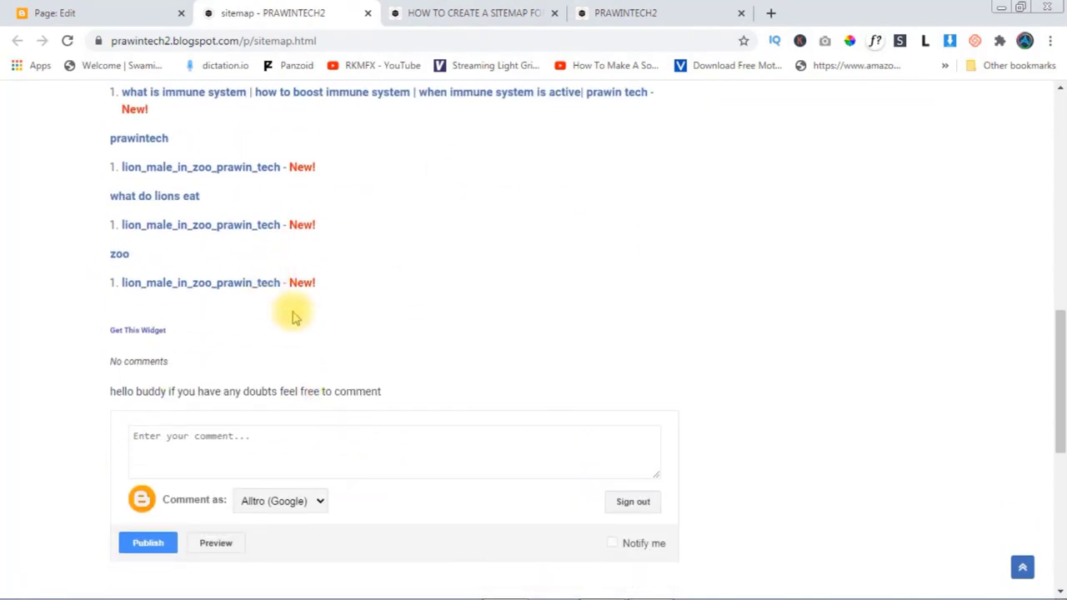
scroll(337, 265, up, 10)
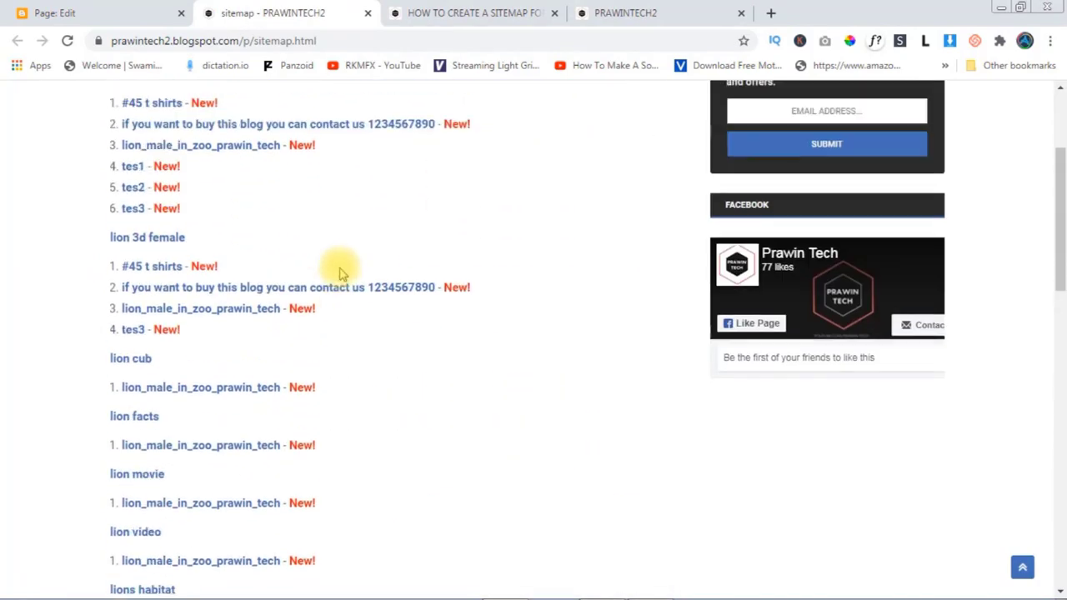